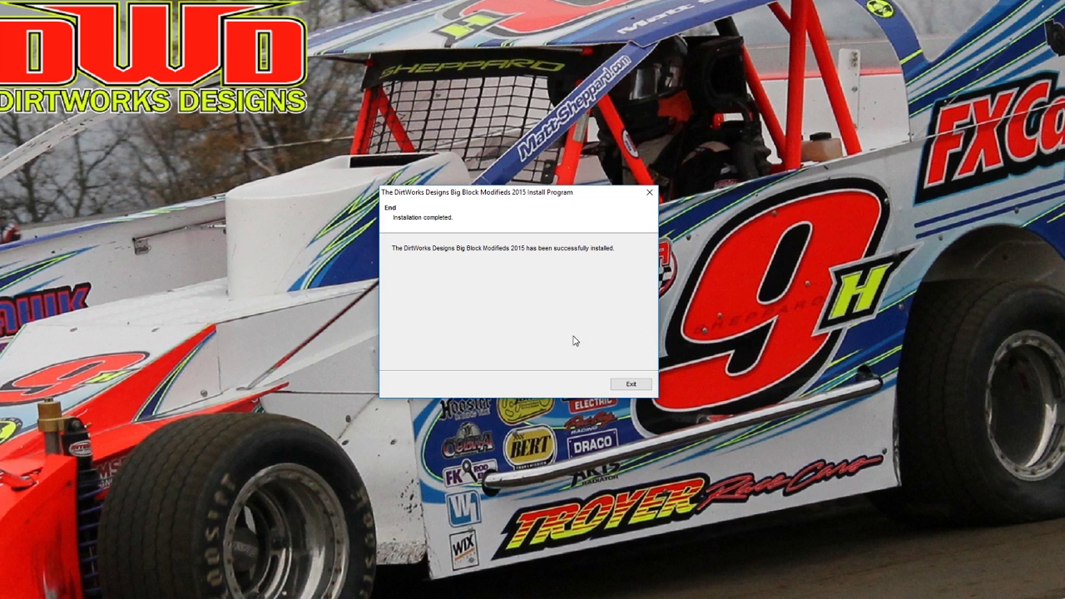
- Exit the installer once Big Block Modifieds 2015 has finished installing
click(631, 388)
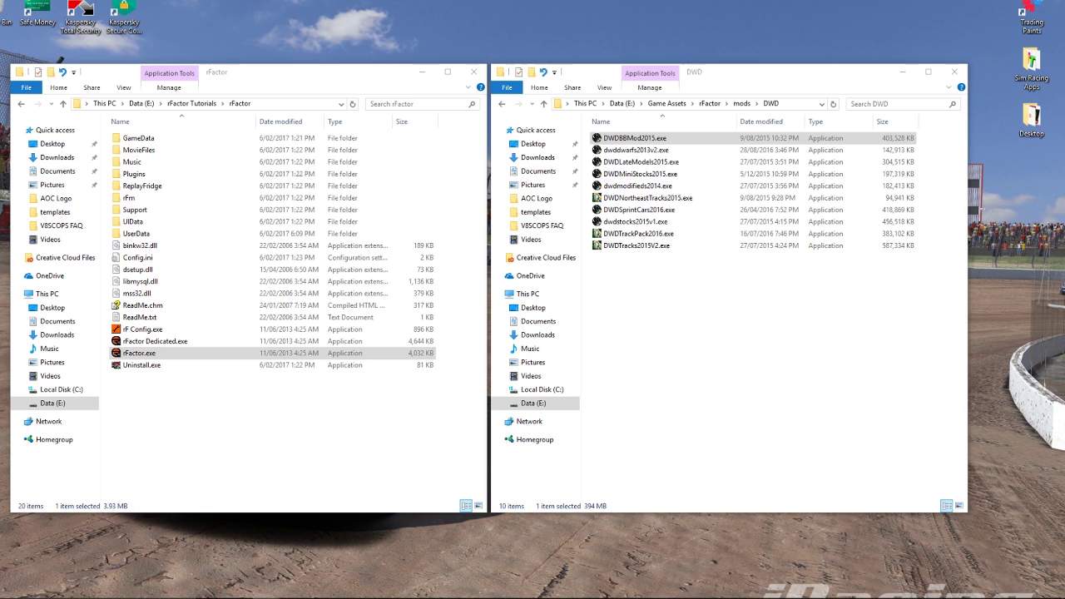
- Open dwdbbmods from the Desktop in a second window and line it up beside the rFactor window
double_click(1031, 117)
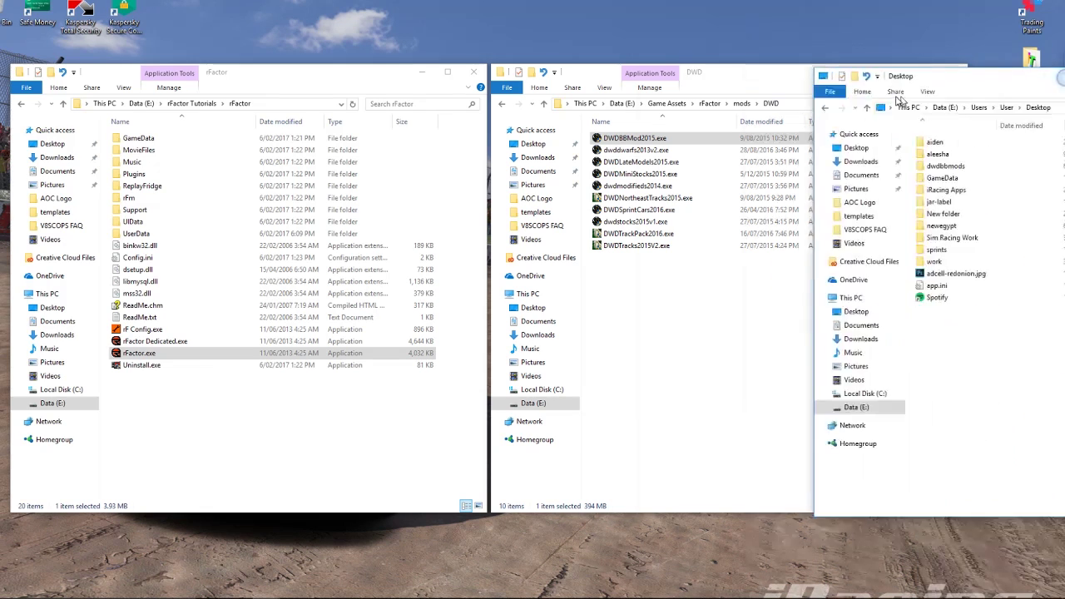
drag(915, 76, 618, 30)
double_click(642, 120)
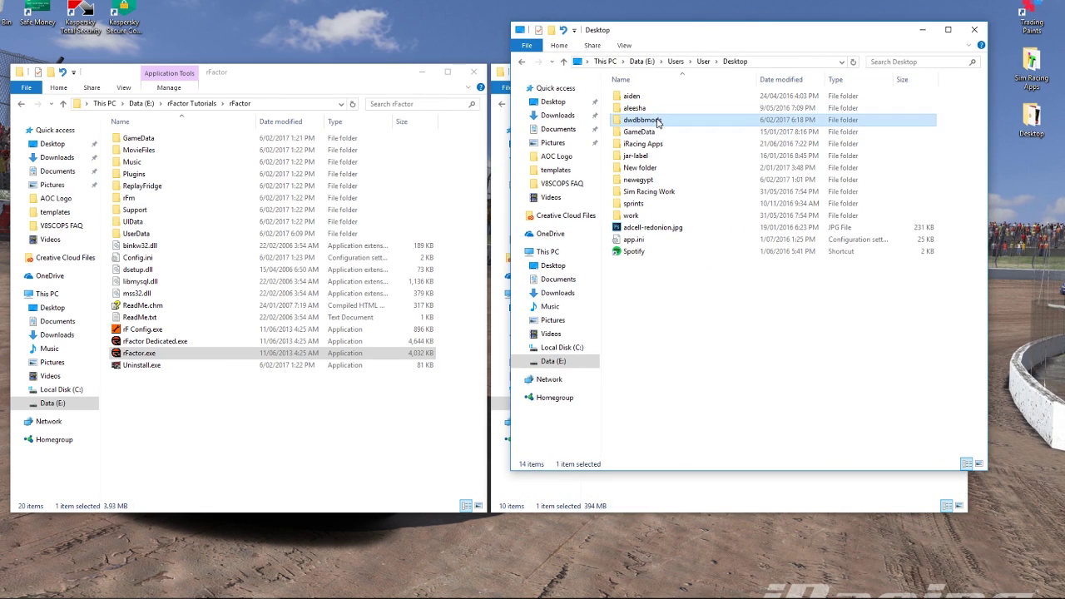
drag(702, 41, 678, 44)
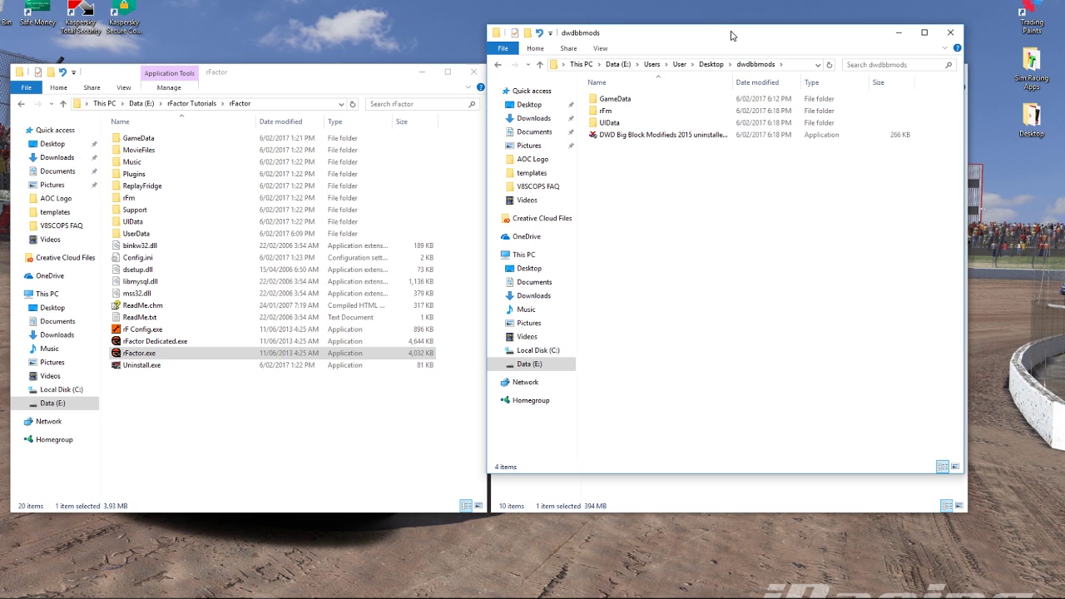
drag(733, 39, 736, 50)
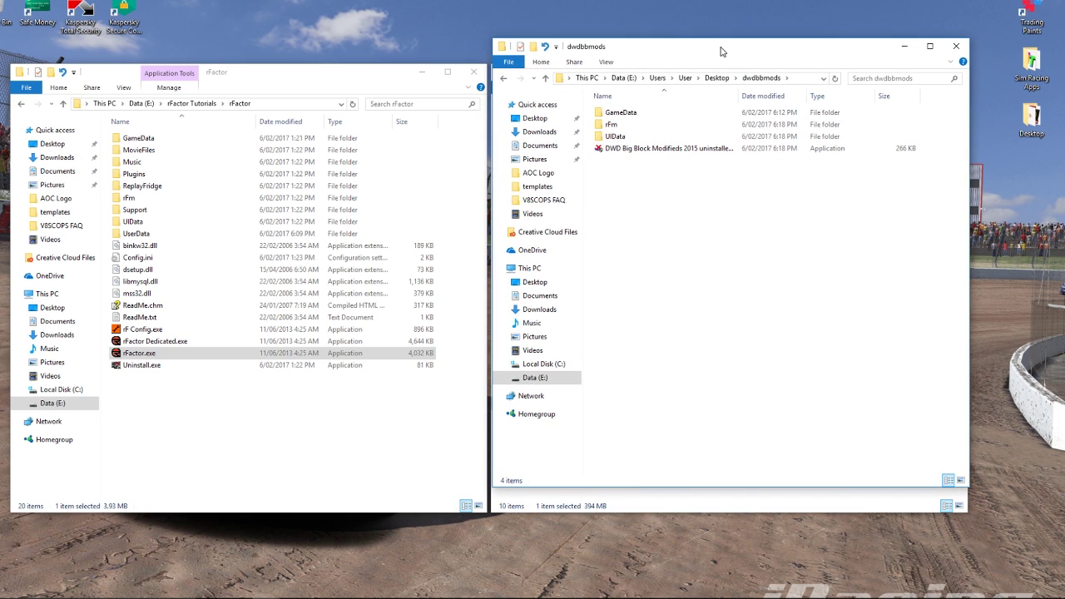
drag(681, 54, 678, 81)
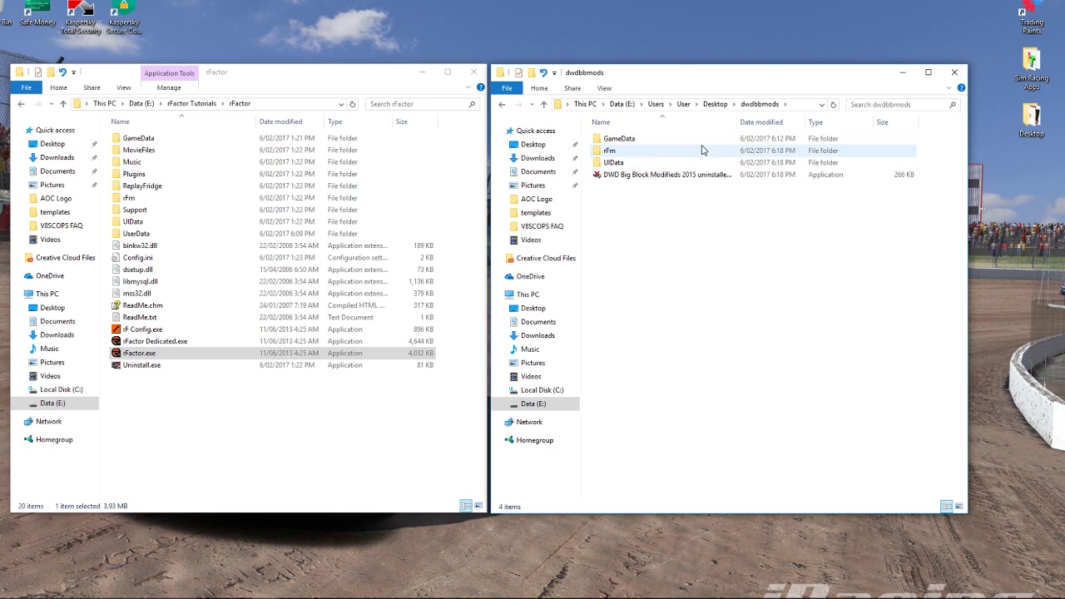
- Move the mod's DWD folder into rFactor's GameData\Scripts folder
double_click(661, 139)
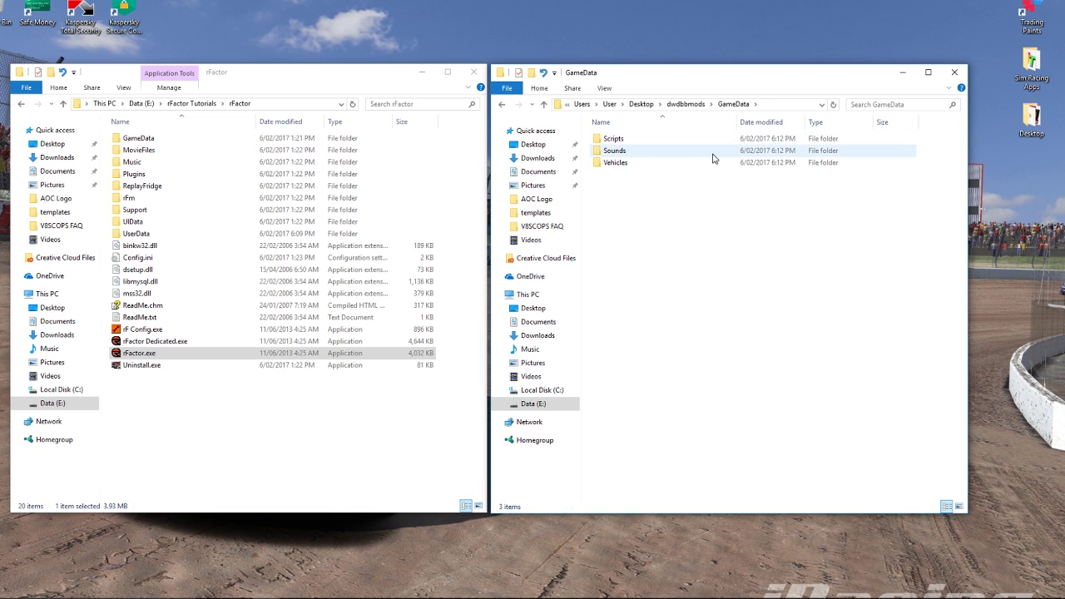
double_click(166, 139)
double_click(632, 141)
double_click(134, 186)
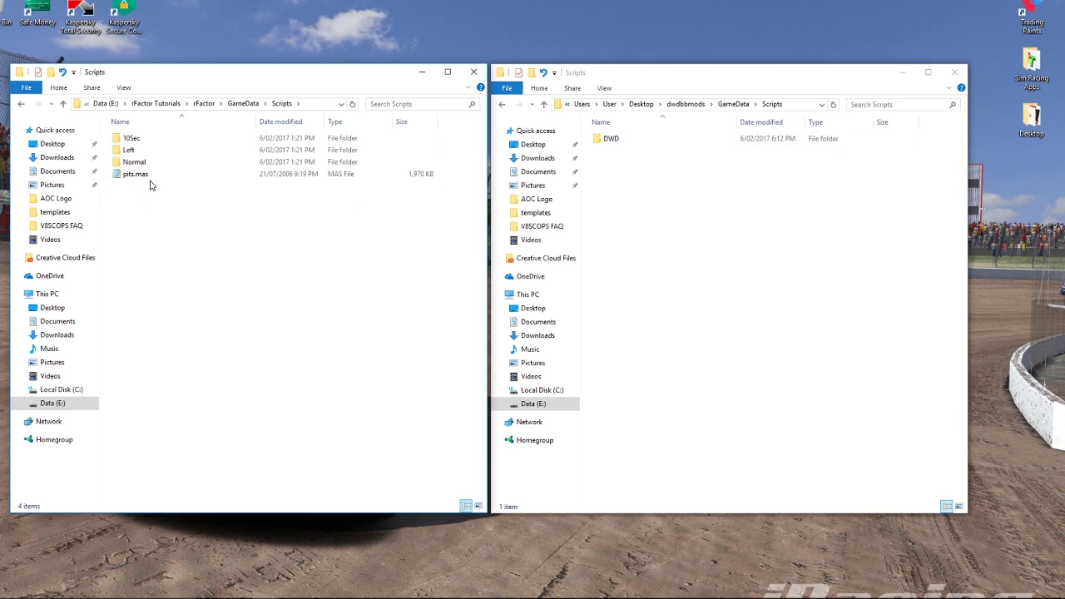
click(615, 140)
drag(611, 140, 164, 235)
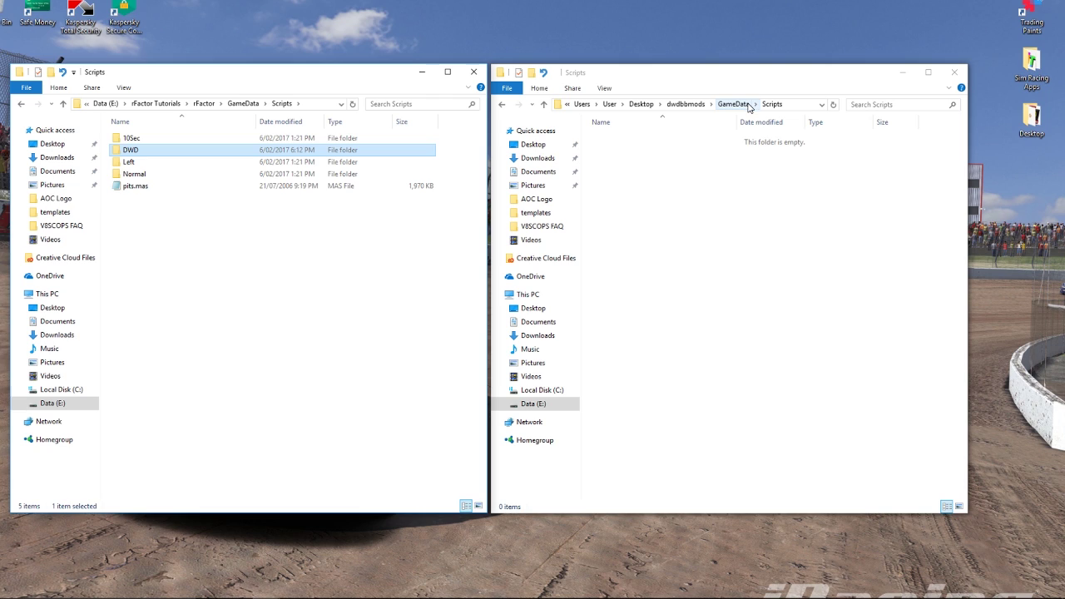
key(ctrl+z)
right_click(624, 142)
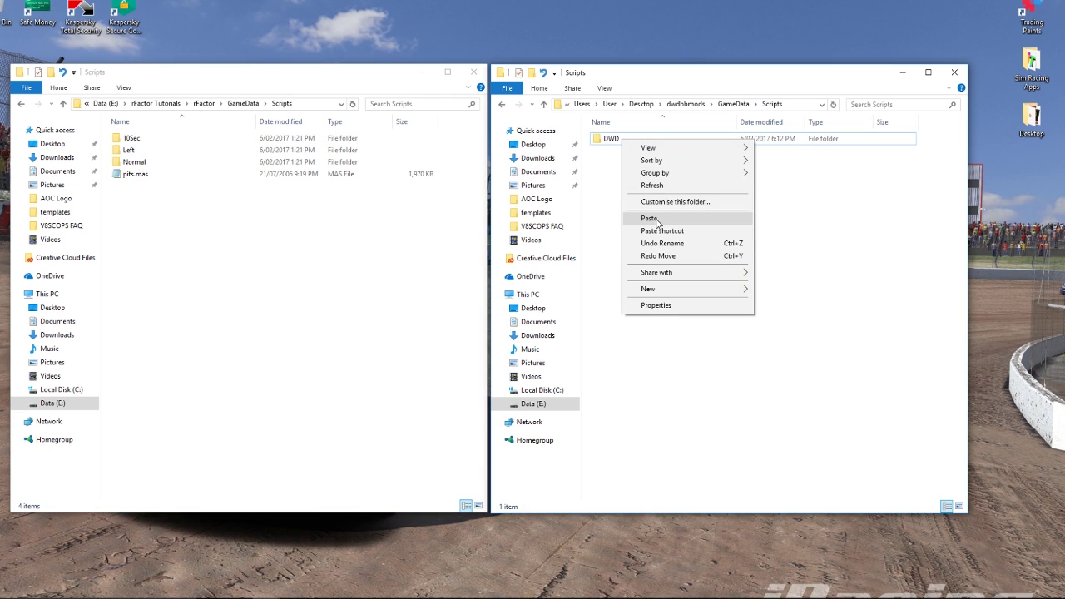
click(616, 208)
mouse_move(623, 143)
mouse_down()
mouse_move(130, 245)
mouse_move(630, 147)
mouse_move(187, 242)
mouse_up()
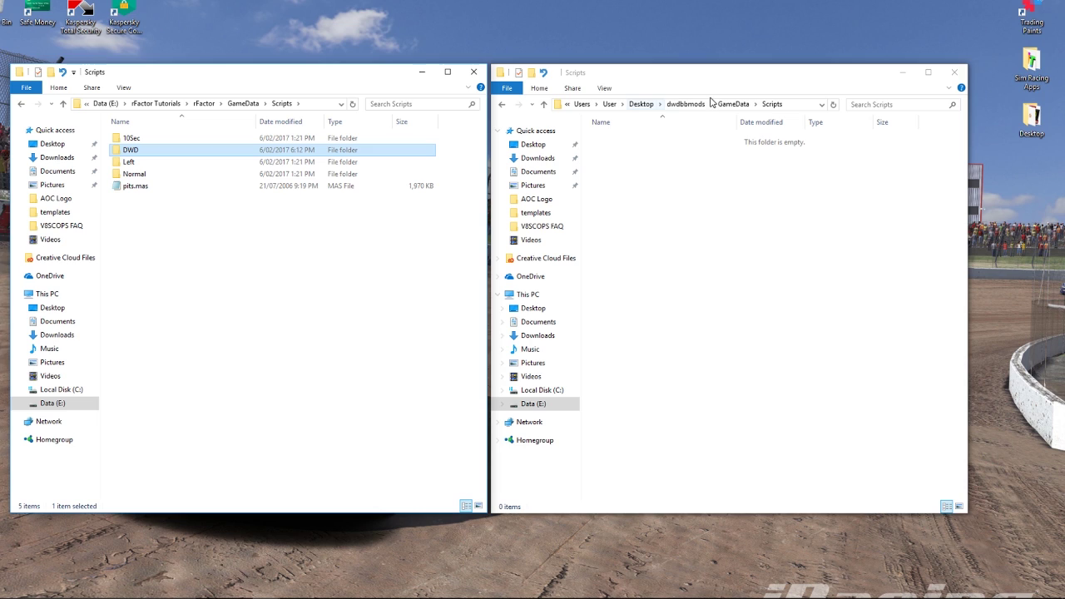
- Move DWDMain2013 from the mod's Sounds folder into rFactor's GameData\Sounds
click(733, 104)
double_click(628, 152)
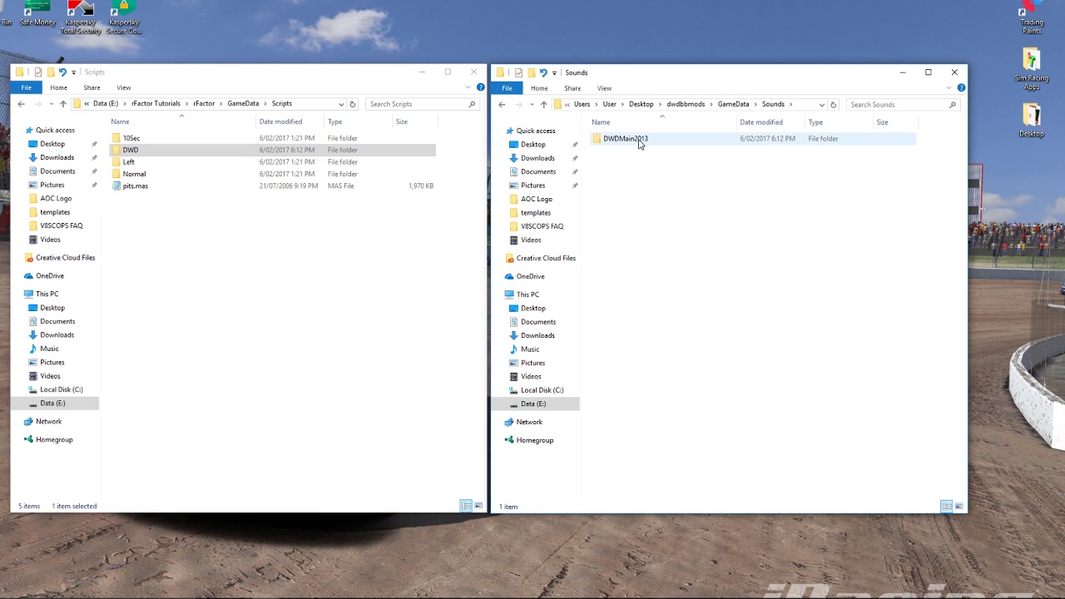
click(243, 103)
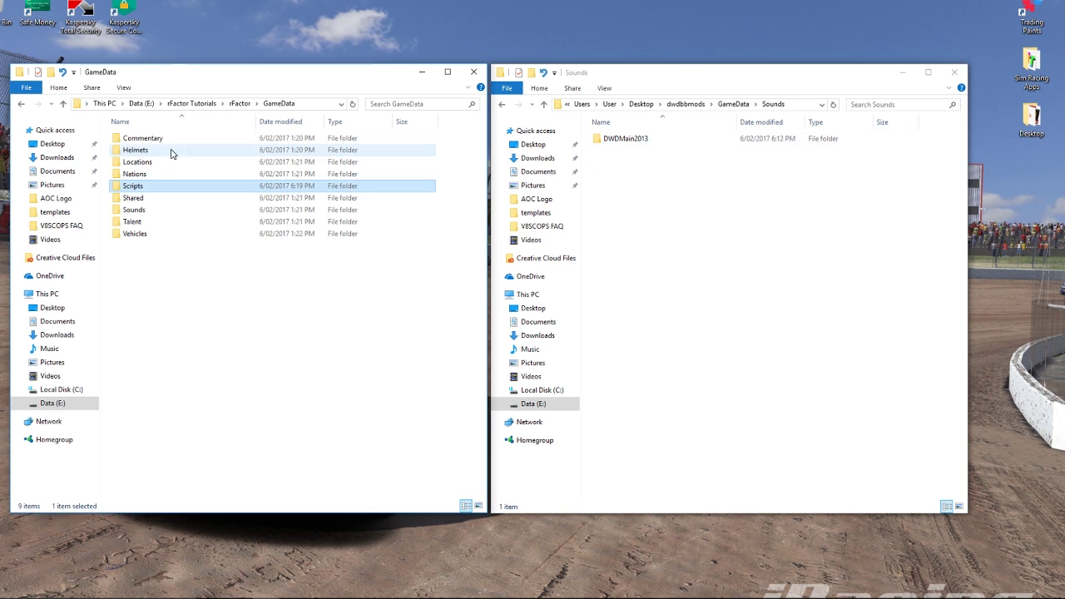
double_click(138, 210)
click(641, 140)
drag(641, 141, 138, 420)
- Move DWDBBModifieds2015 from the mod's Vehicles folder into rFactor's GameData\Vehicles
click(727, 101)
double_click(620, 164)
click(246, 103)
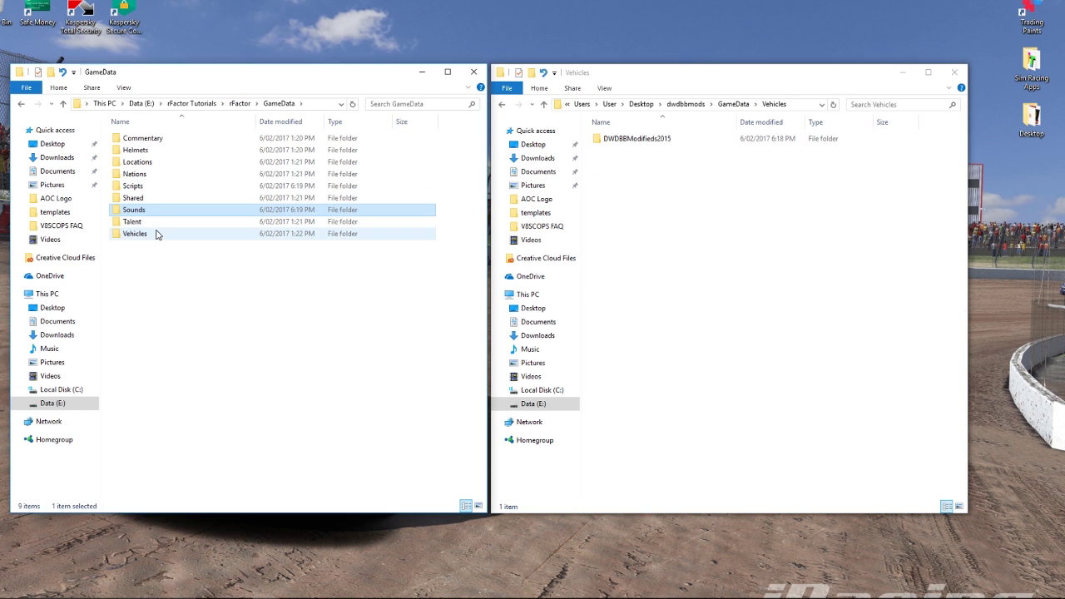
double_click(133, 233)
click(636, 141)
drag(636, 143, 220, 415)
- Move both files from the mod's rFm folder into rFactor's rFm folder
click(732, 104)
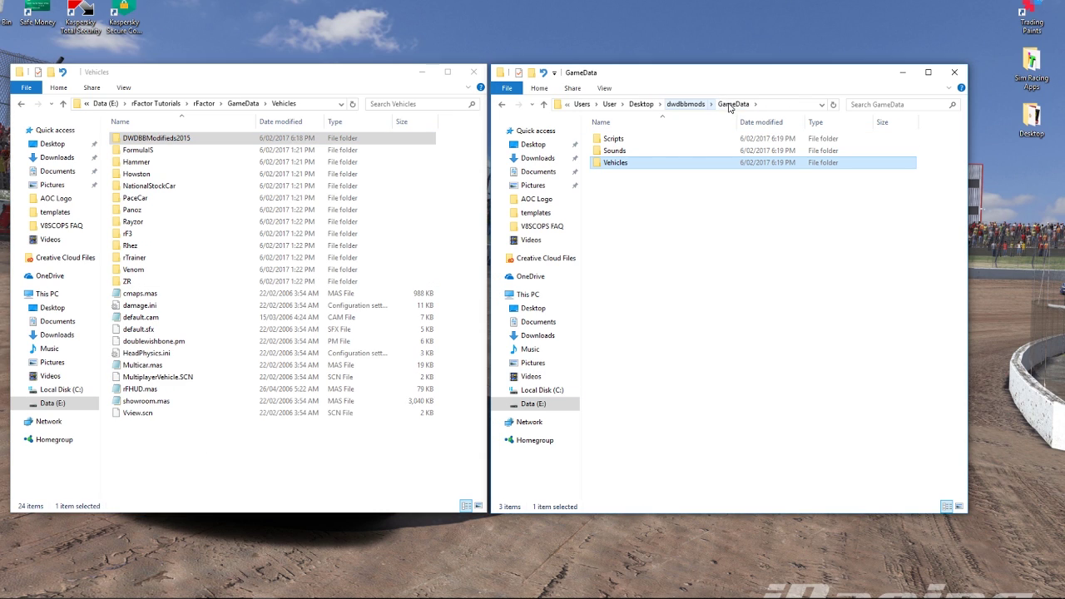
click(685, 104)
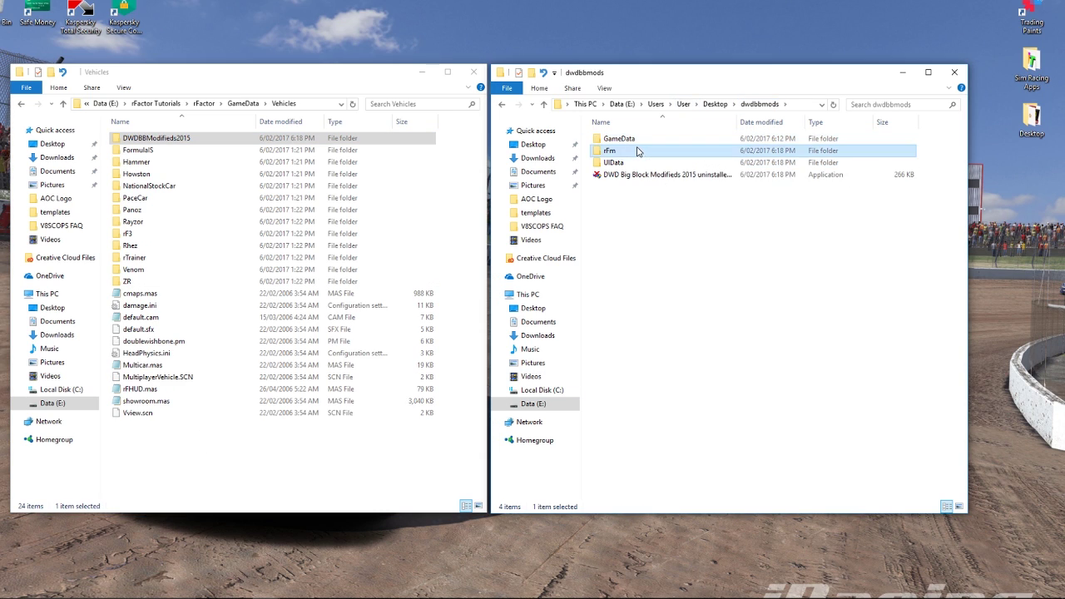
double_click(611, 150)
click(256, 105)
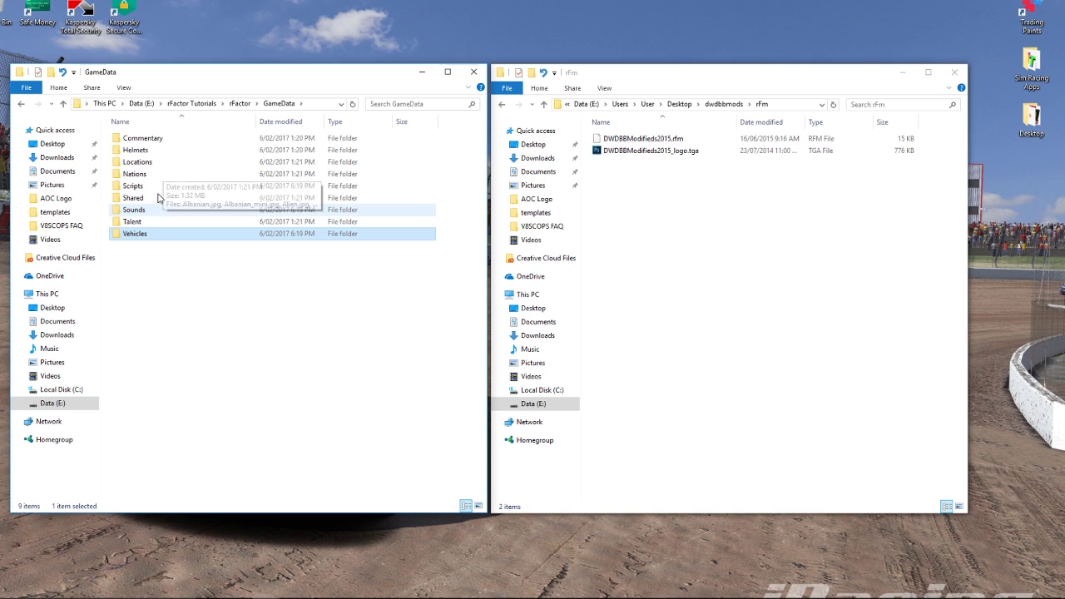
click(240, 104)
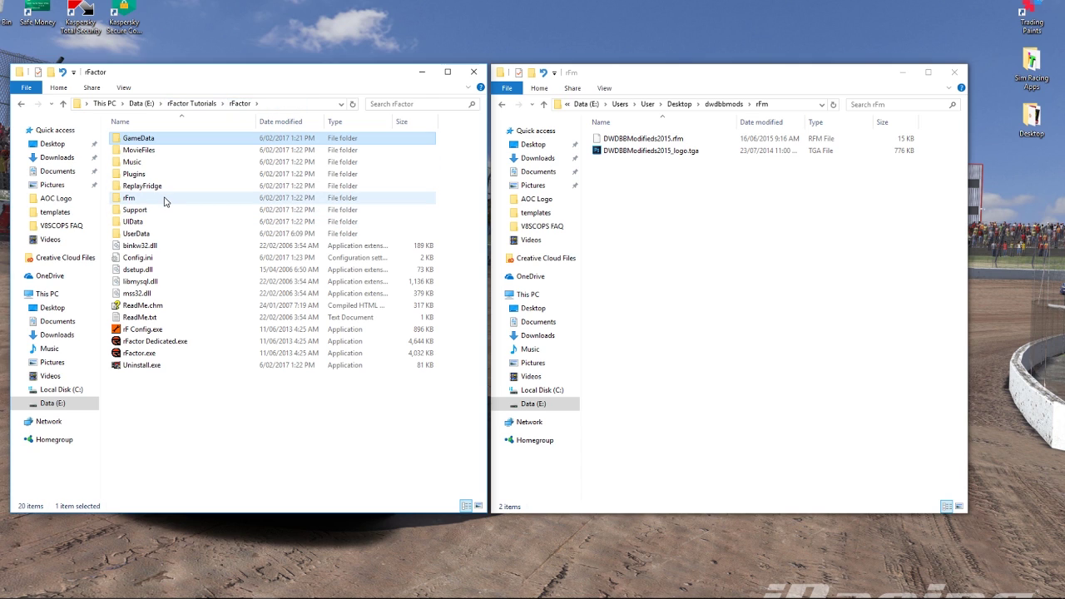
double_click(170, 198)
key(ctrl+a)
drag(633, 143, 179, 400)
- Move DWDBBMod2015 from the mod's UIData folder into rFactor's UIData folder
click(705, 107)
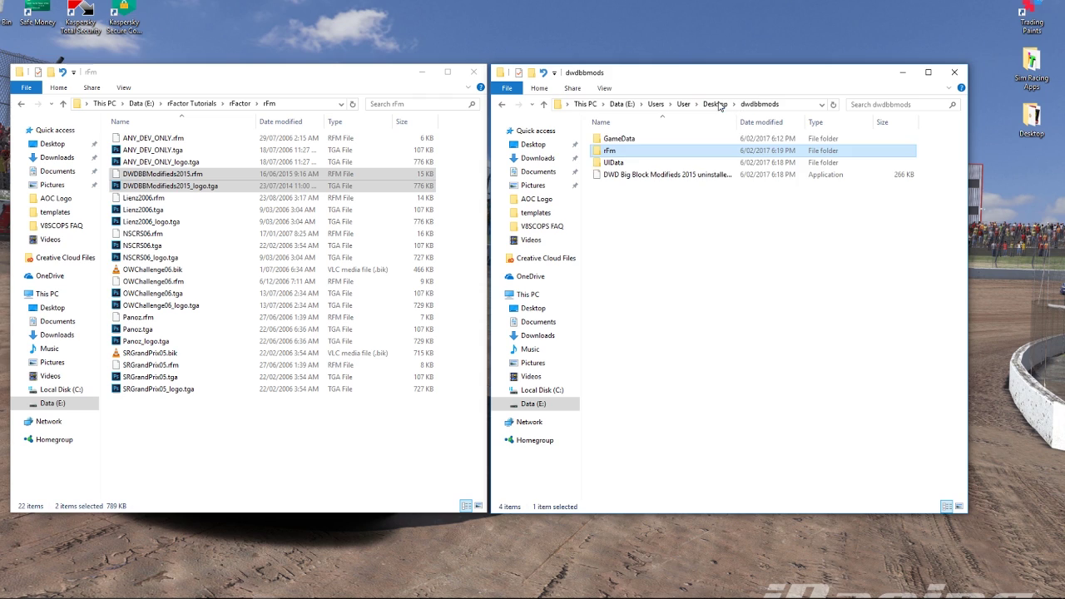
double_click(630, 162)
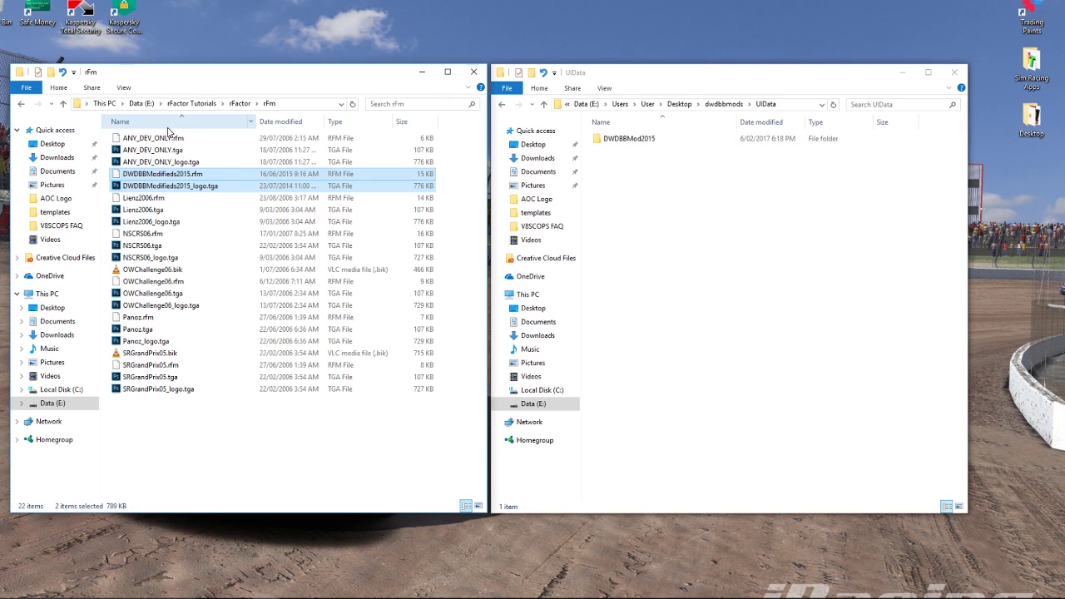
click(239, 103)
double_click(133, 221)
drag(630, 138, 193, 482)
click(722, 107)
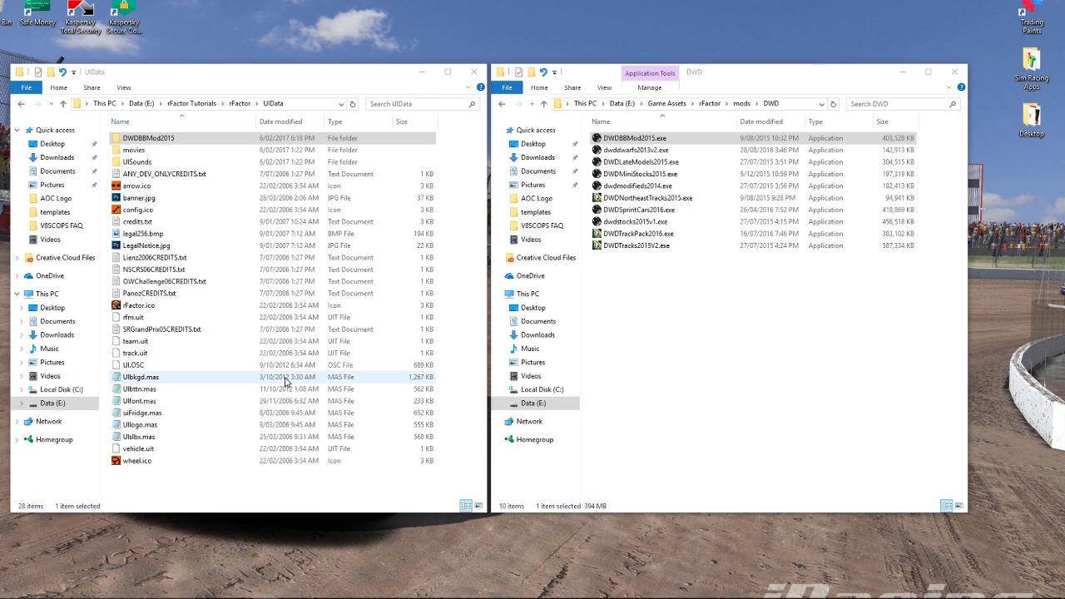
- Launch rFactor.exe and browse the owned vehicle list and installed series
click(239, 102)
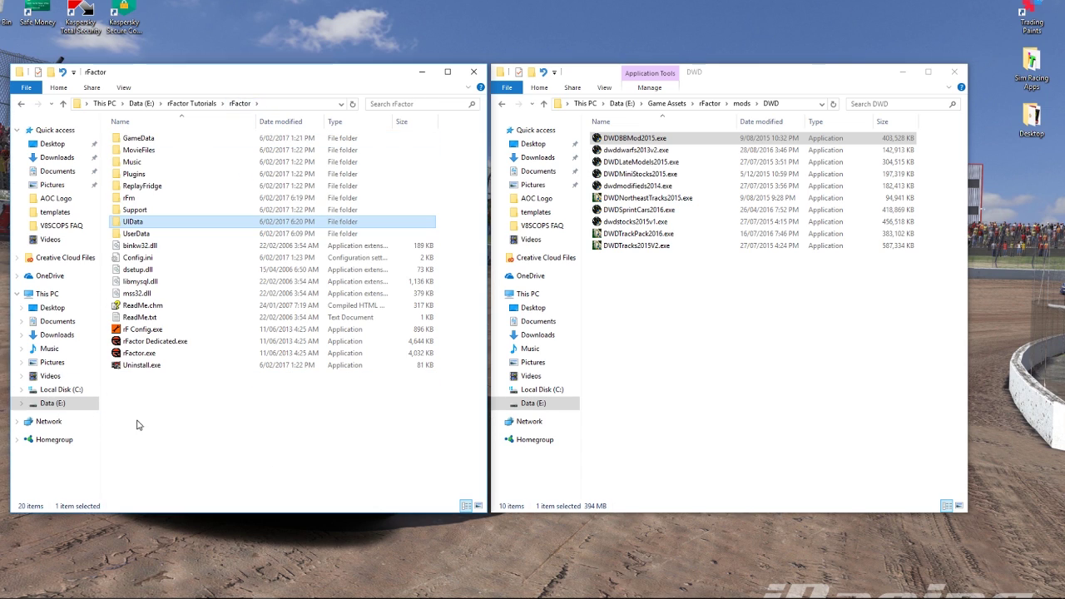
double_click(171, 352)
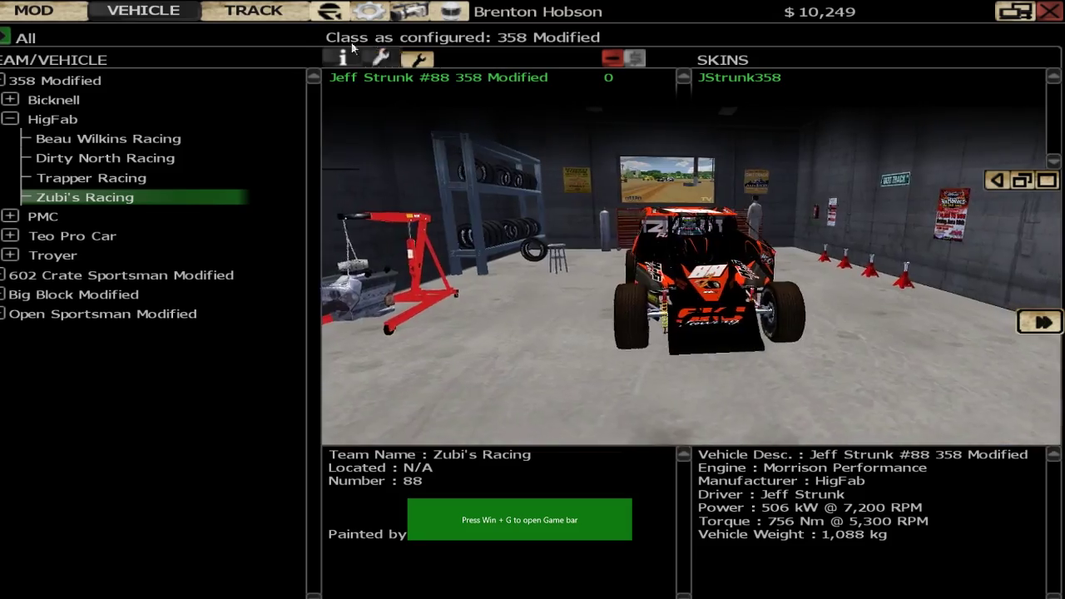
click(4, 38)
click(3, 38)
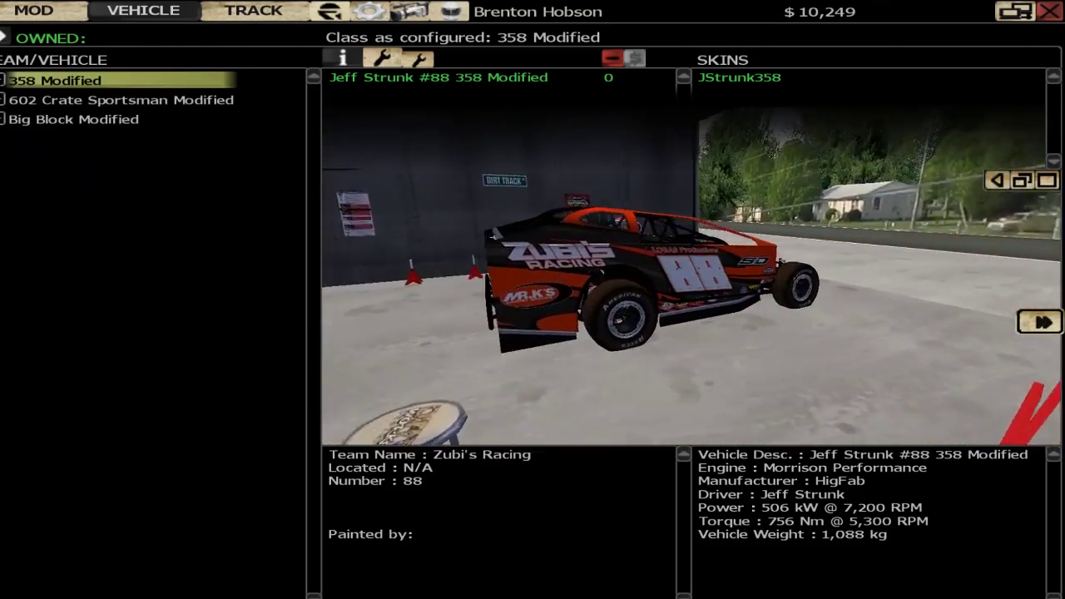
click(33, 10)
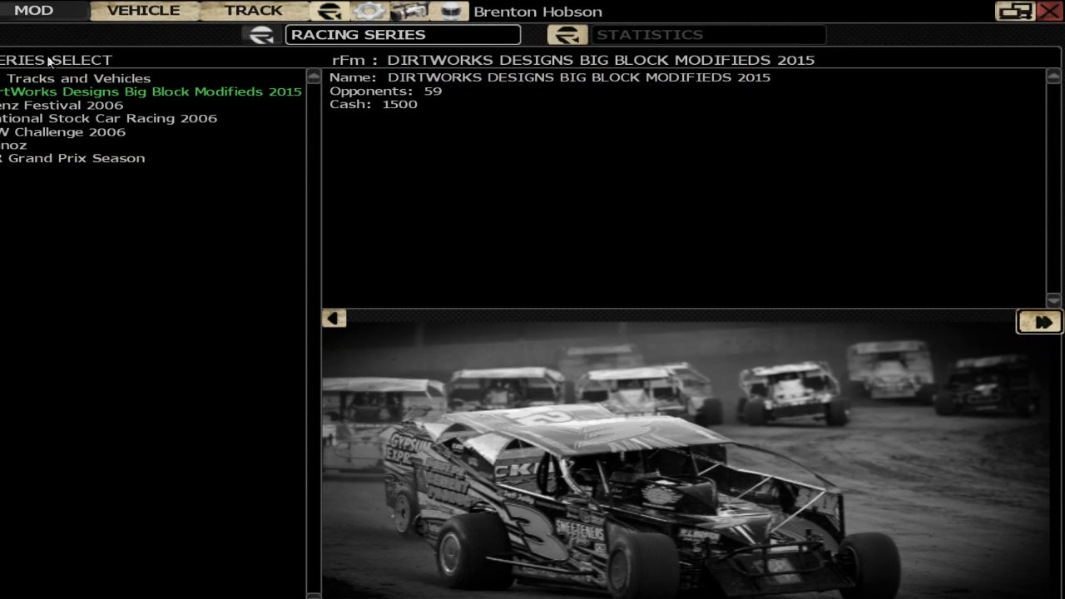
click(133, 16)
- Select Zubi's Racing under 602 Crate Sportsman Modified > HigFab as the car
click(10, 80)
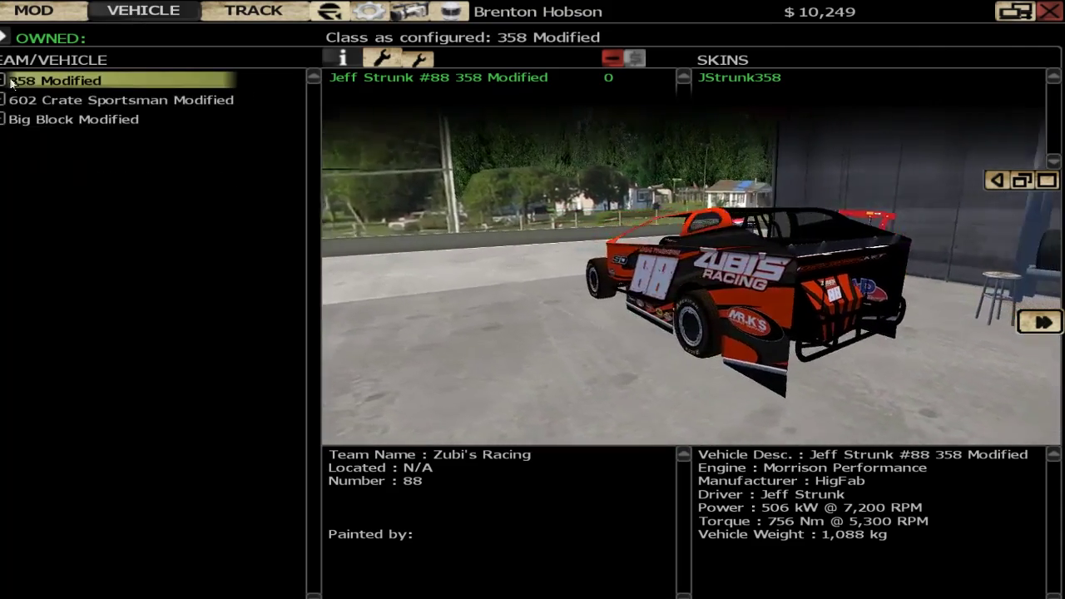
click(6, 99)
click(10, 119)
click(83, 138)
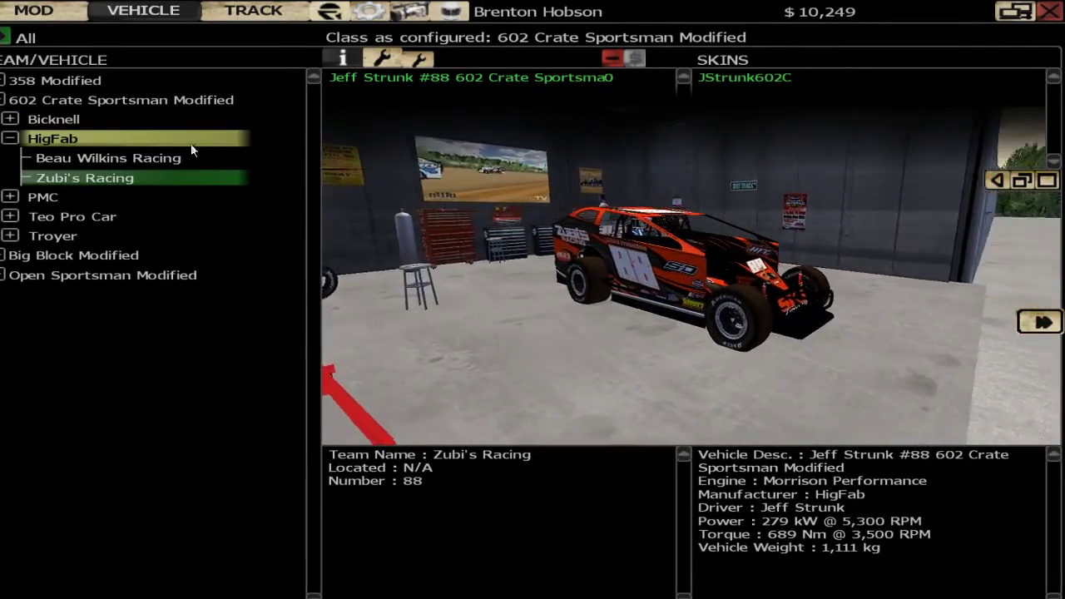
- Look over the track list, then exit rFactor back to the desktop
click(257, 10)
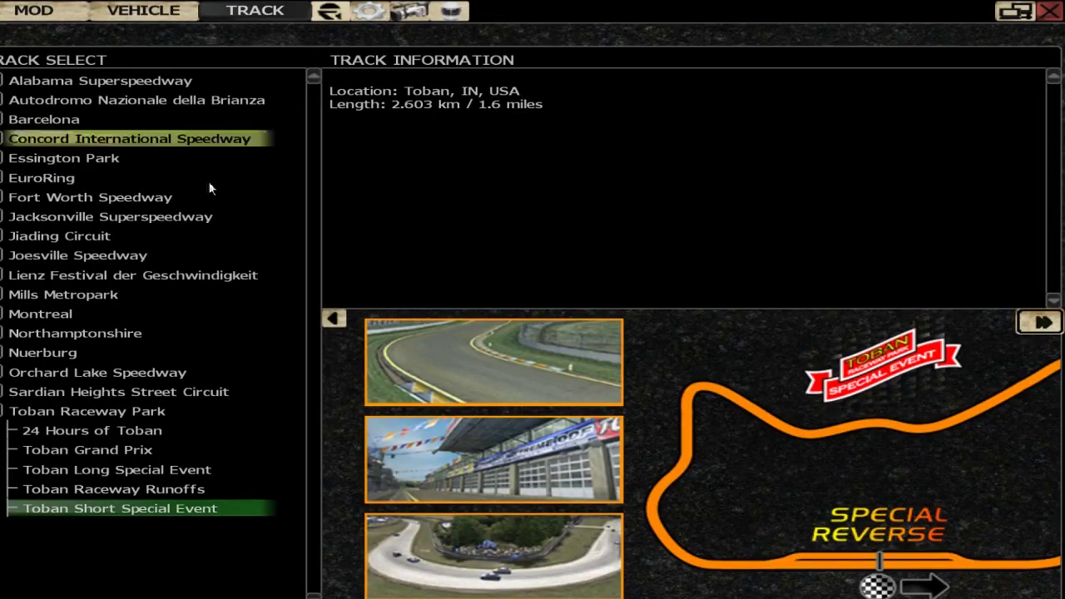
click(125, 411)
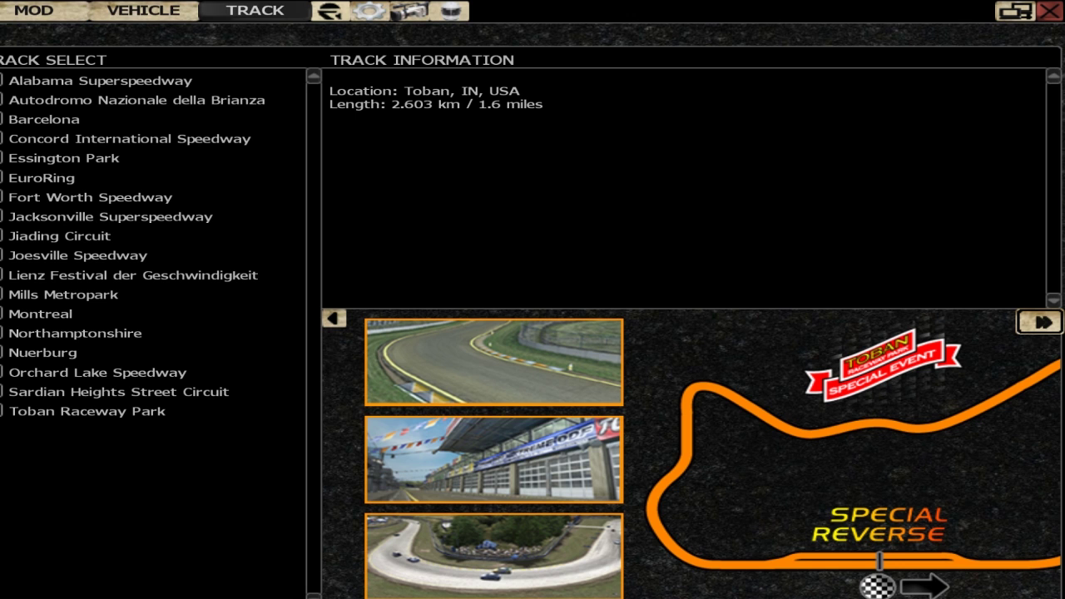
click(1046, 15)
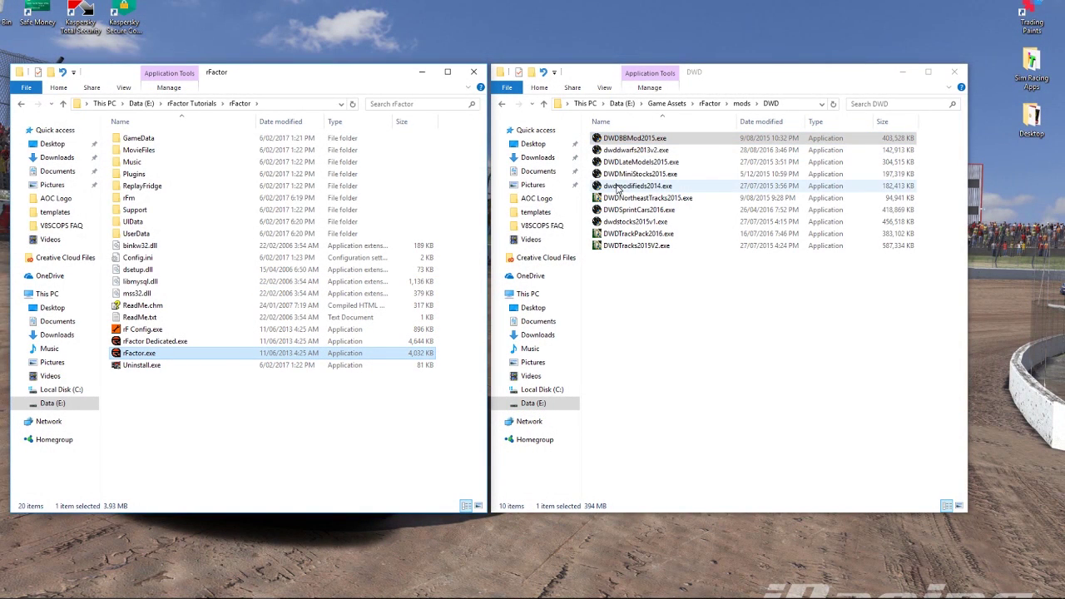
- Run DWDTrackPack2016, accept the licence and install it into E:\rFactor Tutorials\rFactor
click(648, 236)
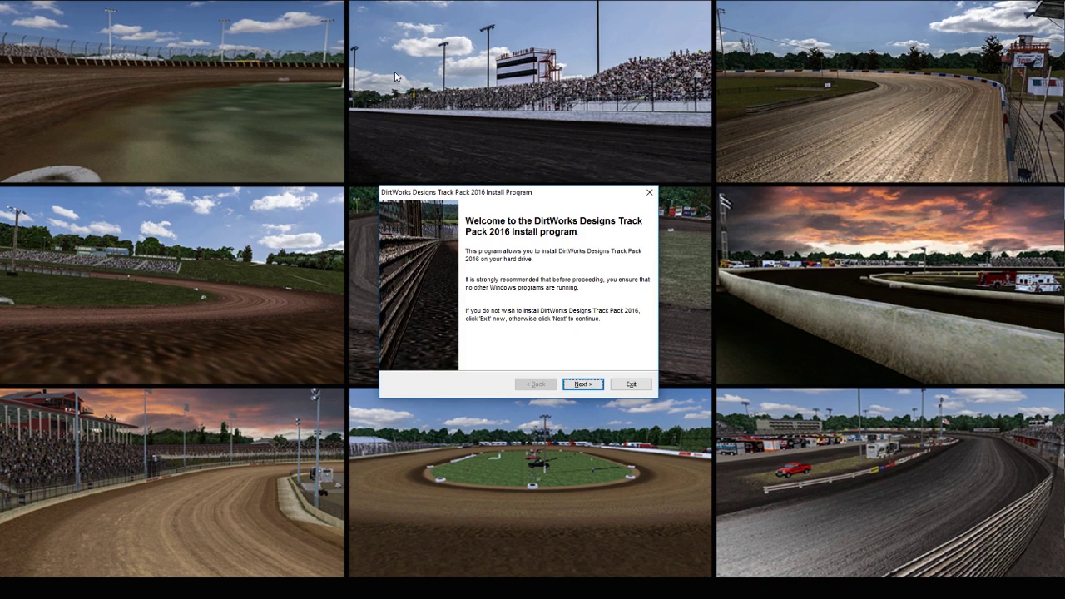
click(582, 384)
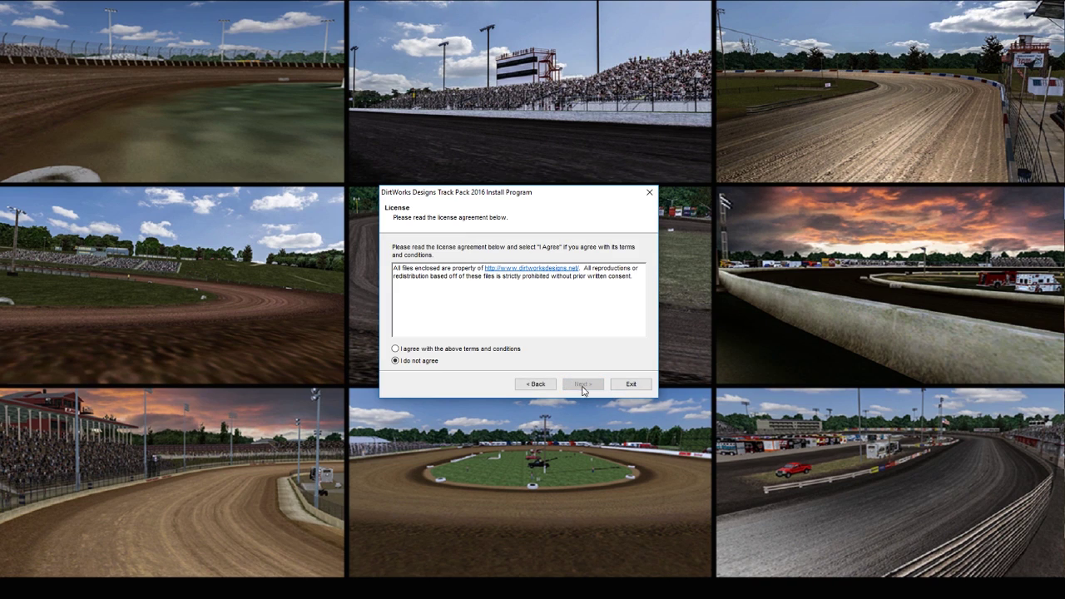
click(458, 348)
click(582, 383)
click(422, 268)
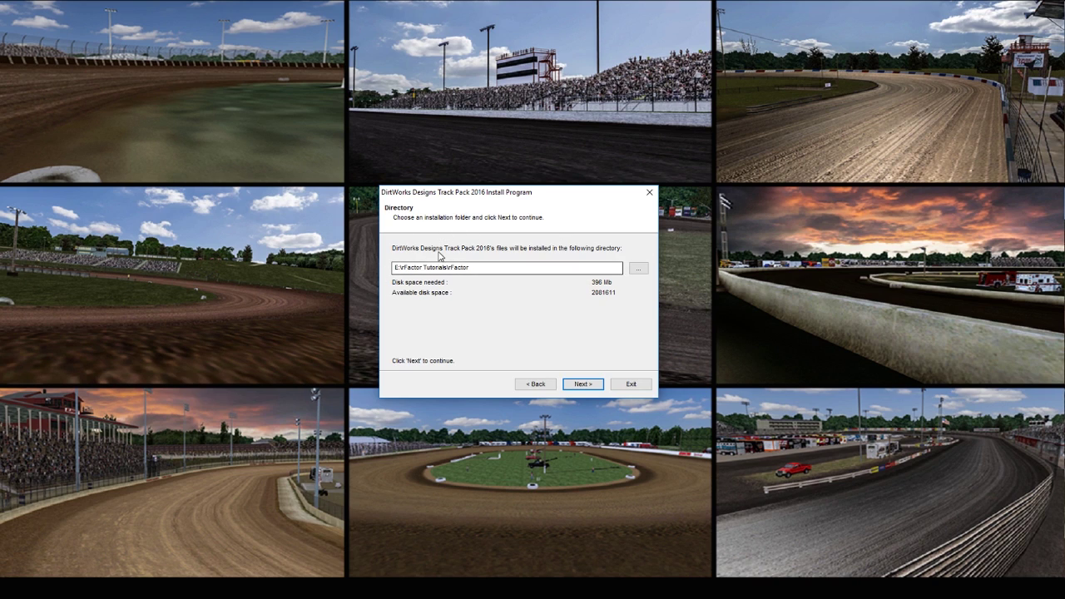
click(582, 383)
click(584, 387)
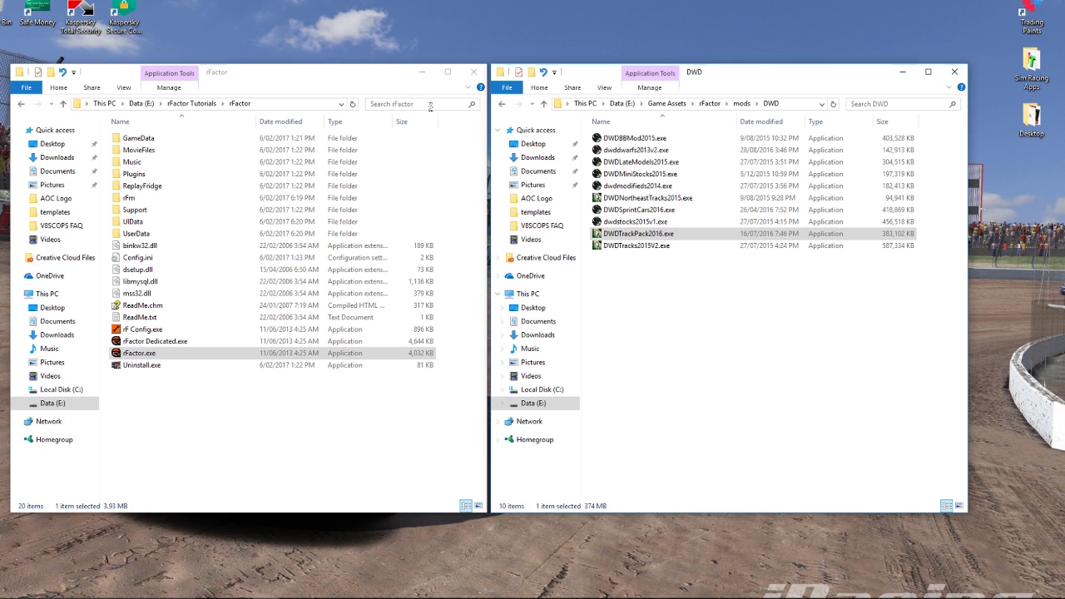
- Relaunch rFactor, pick DWD Knoxville Raceway 2016 under DWD TRACKS 2016, and continue
double_click(171, 354)
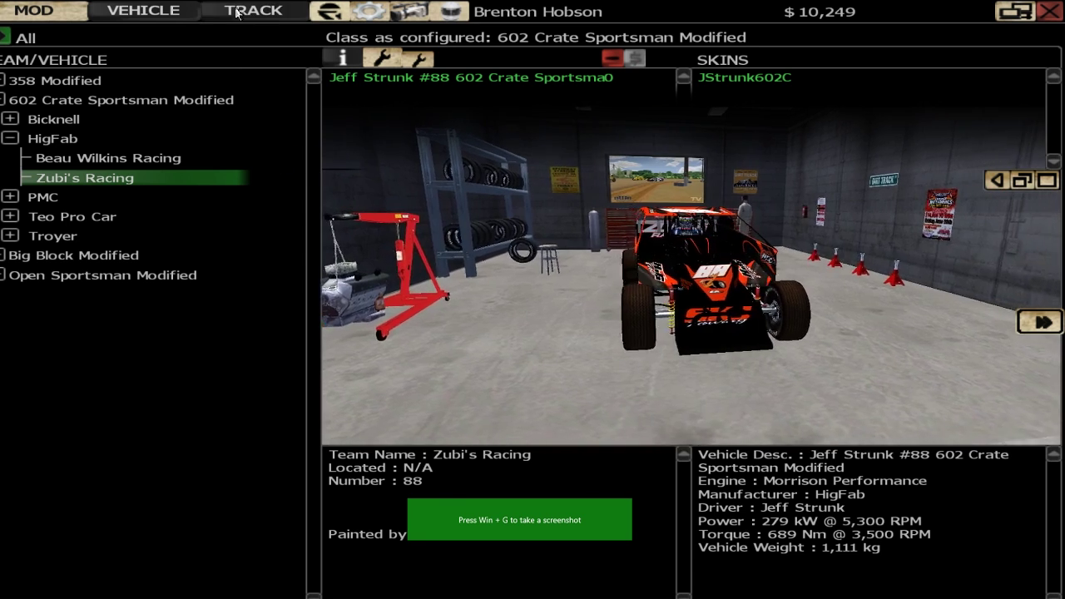
click(238, 13)
click(78, 157)
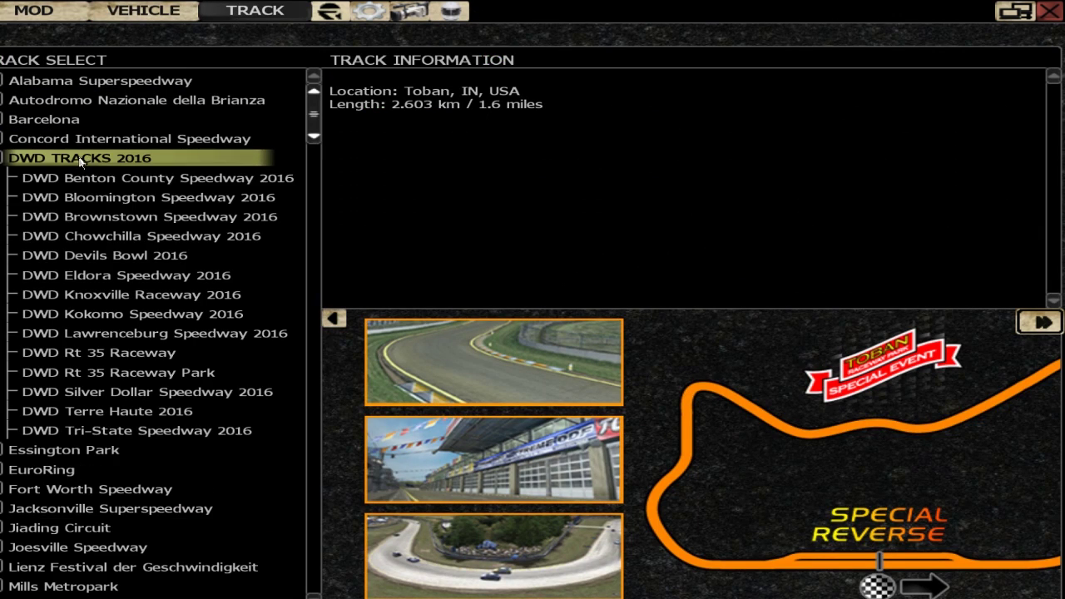
click(104, 254)
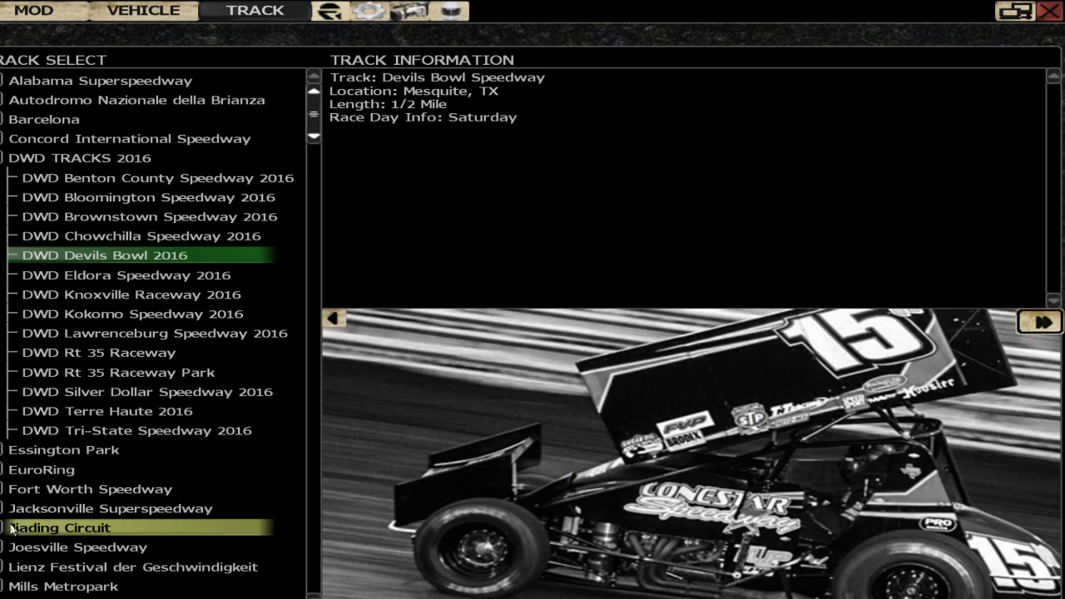
click(66, 296)
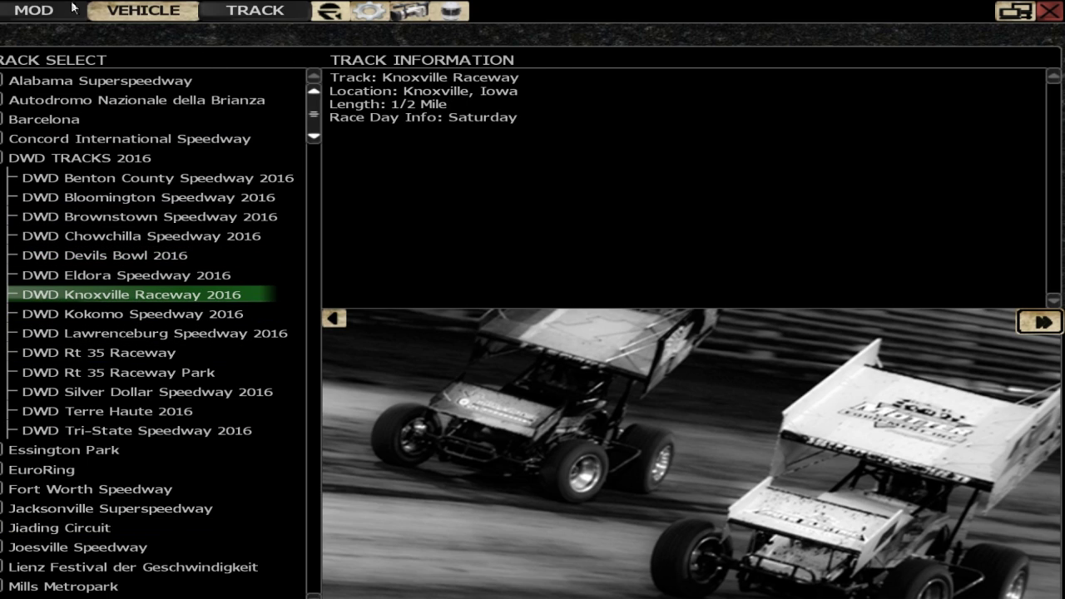
click(1040, 322)
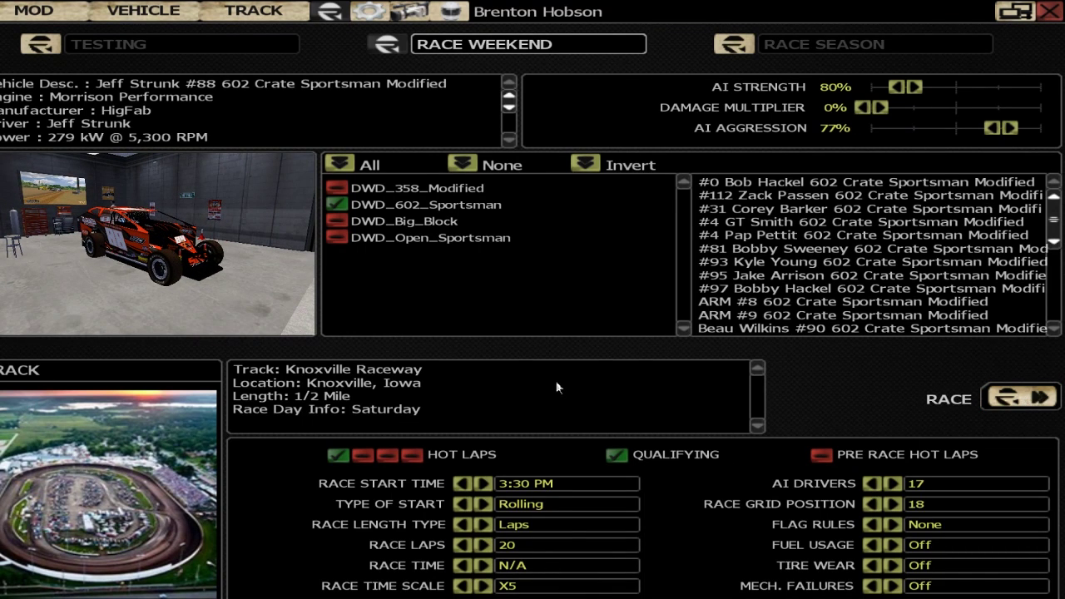
- Start the Knoxville race weekend and get into the car for Practice 1
click(1021, 398)
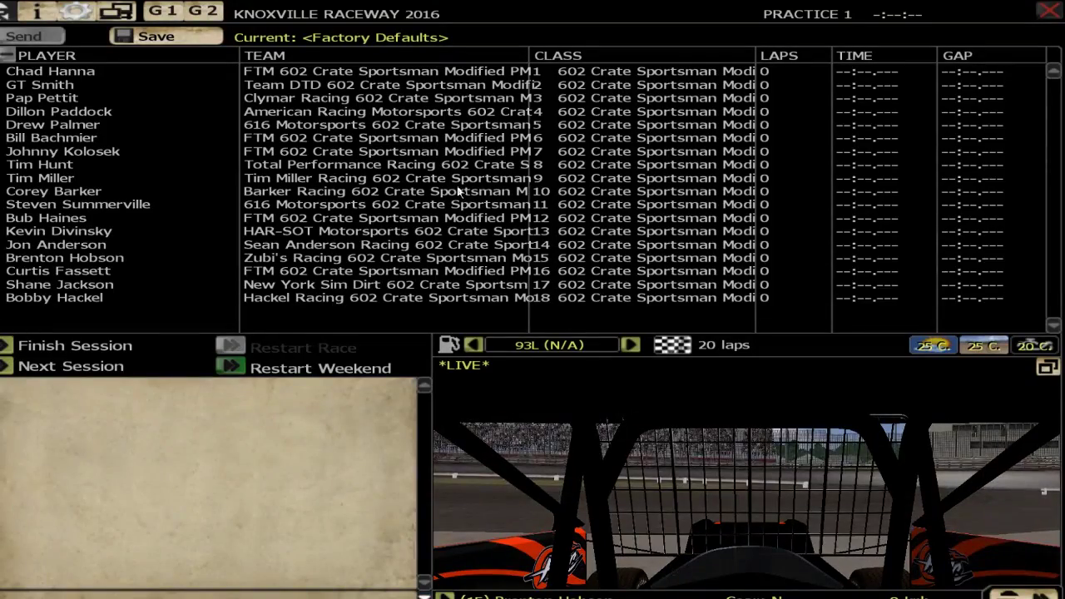
click(1032, 595)
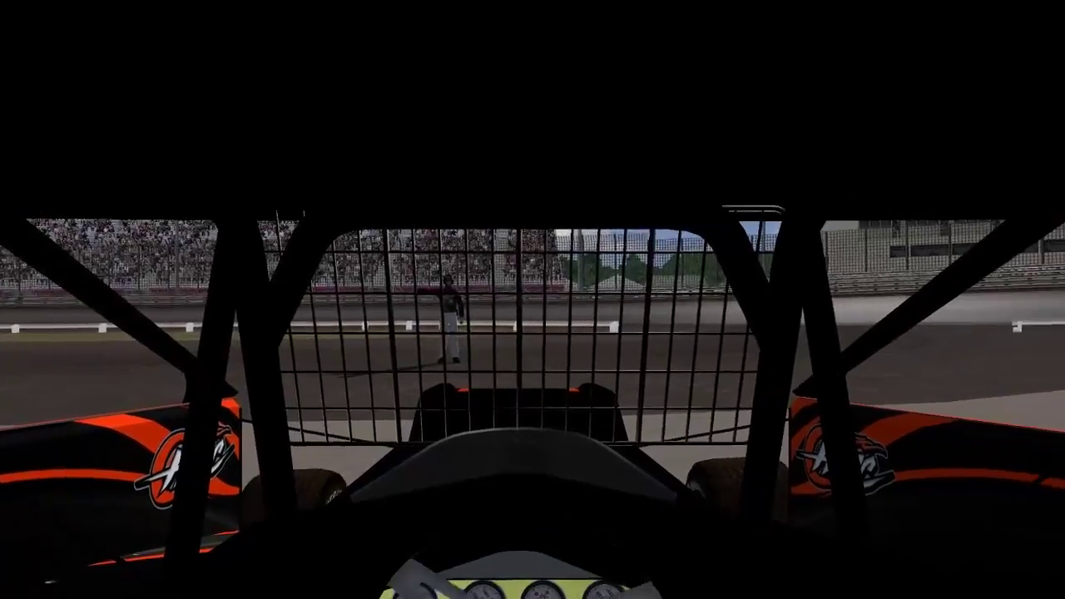